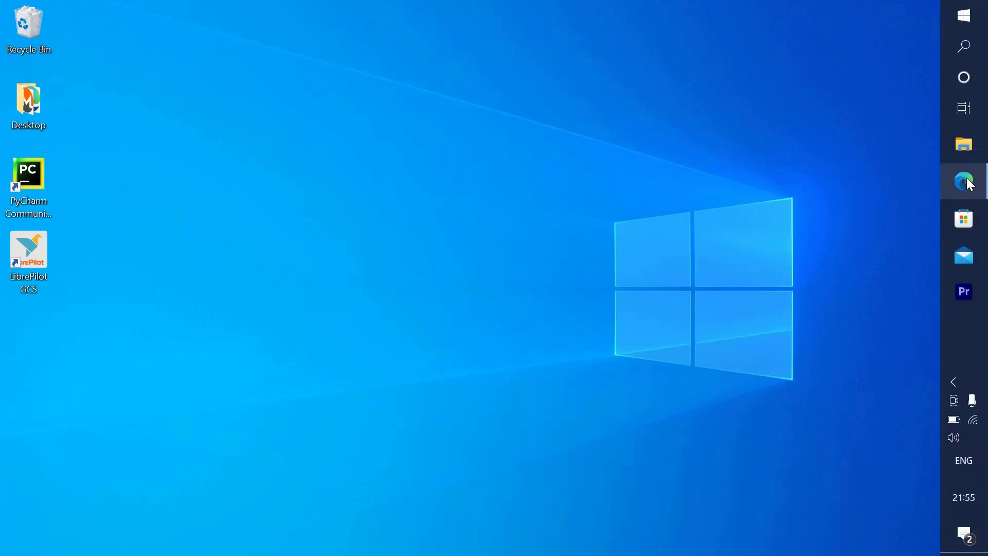
# - Open the Fast2SMS site in Edge, start Sign Up, and enter the full name
pyautogui.click(969, 184)
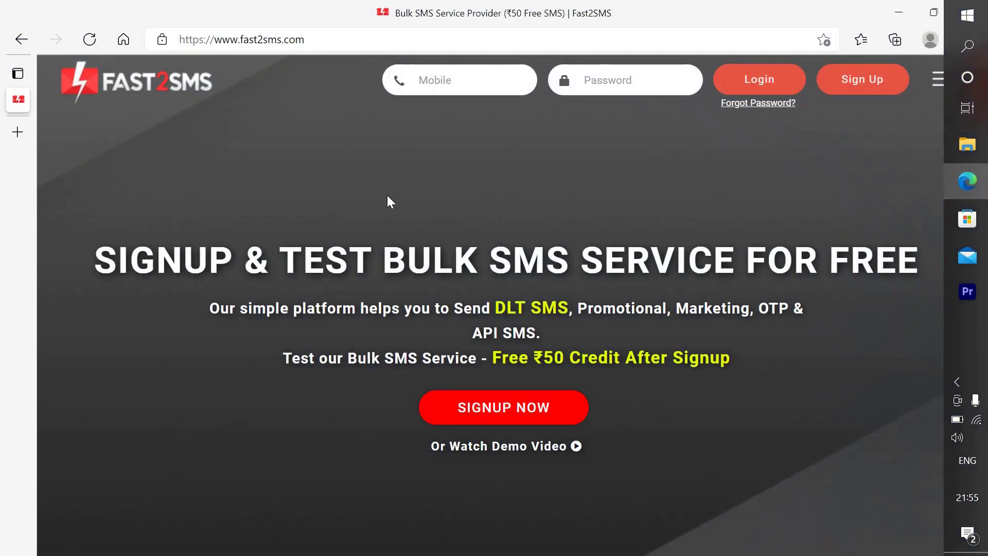
pyautogui.click(316, 39)
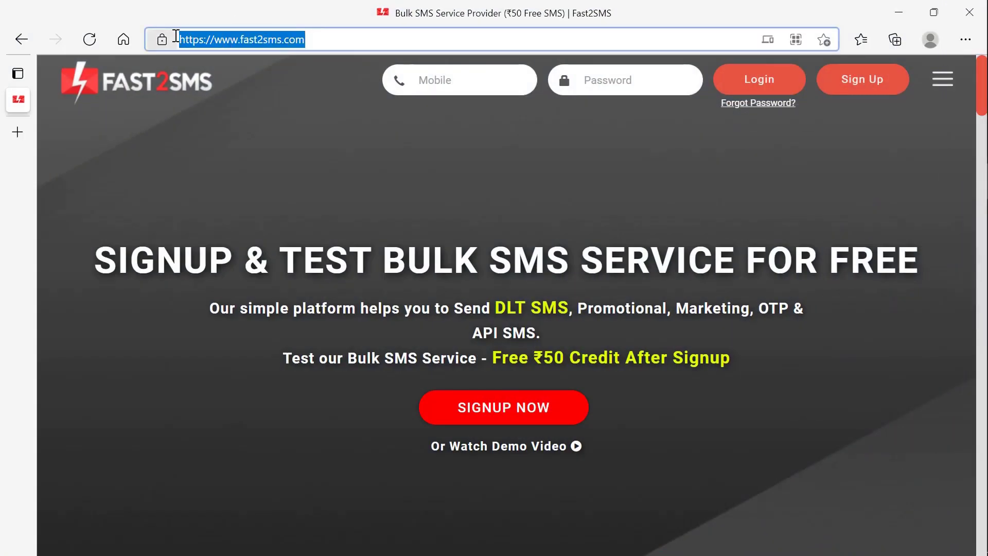
pyautogui.click(322, 40)
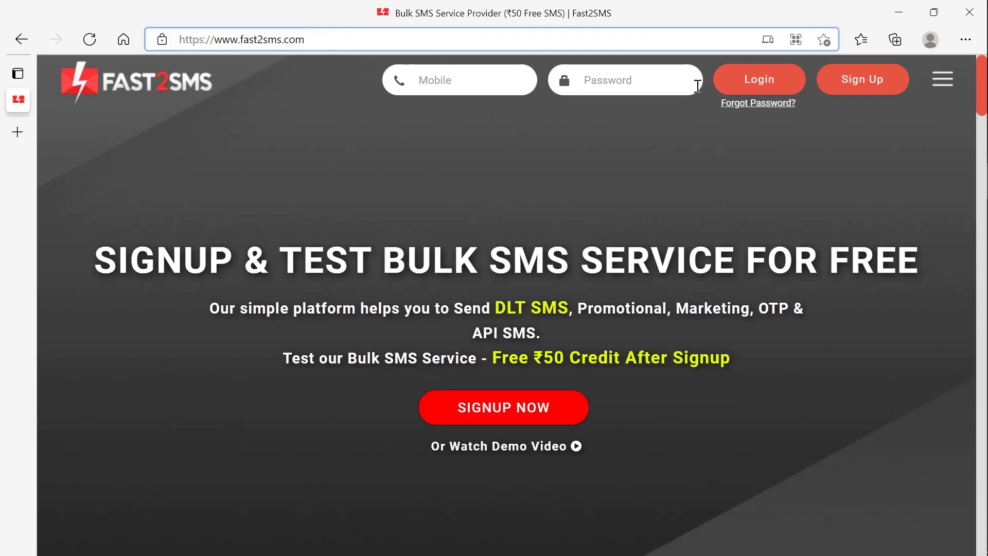
pyautogui.click(870, 86)
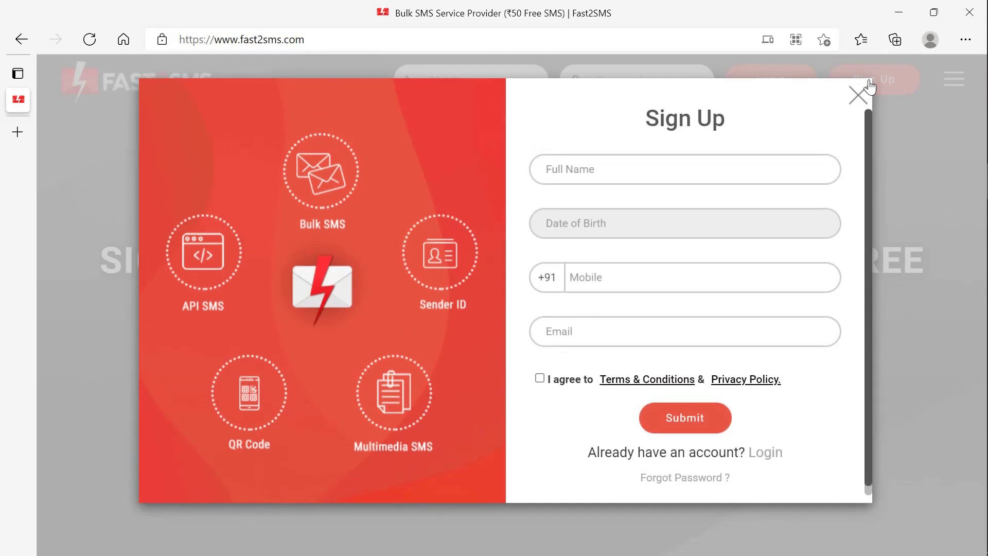
pyautogui.click(633, 176)
pyautogui.write('ta')
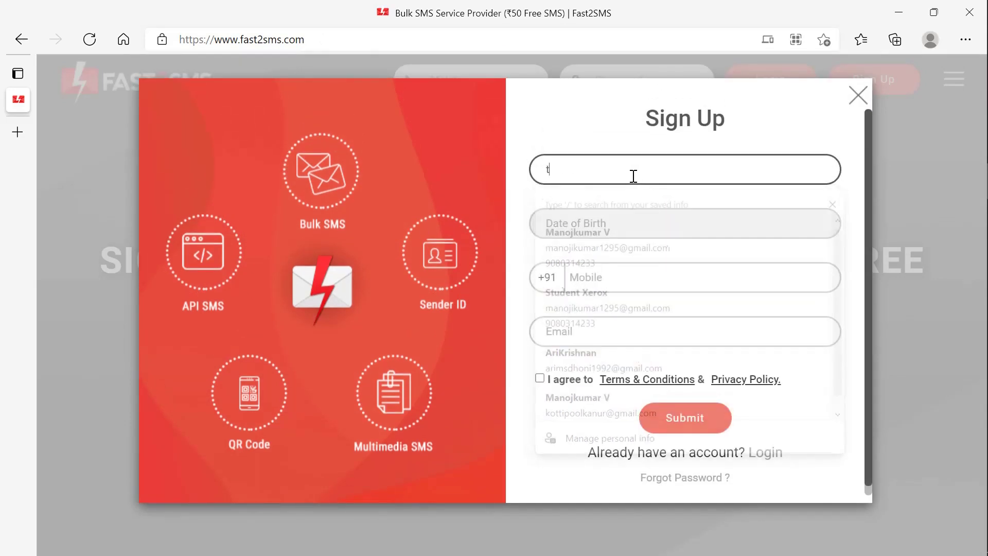
pyautogui.press('BackSpace')
pyautogui.write('amilcoder')
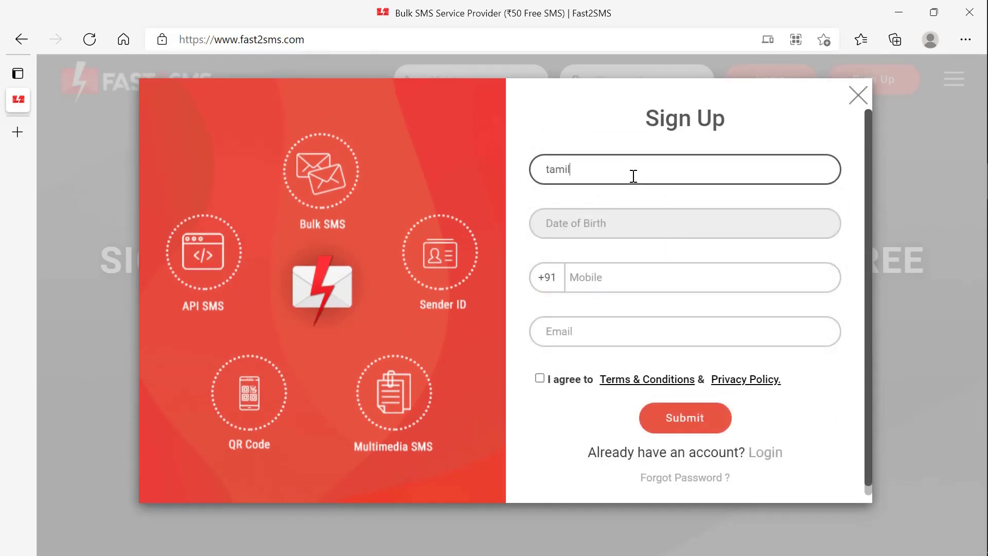
# - Set birth day 2, enter the mobile number and e-mail address, and accept the terms
pyautogui.click(591, 221)
pyautogui.click(687, 446)
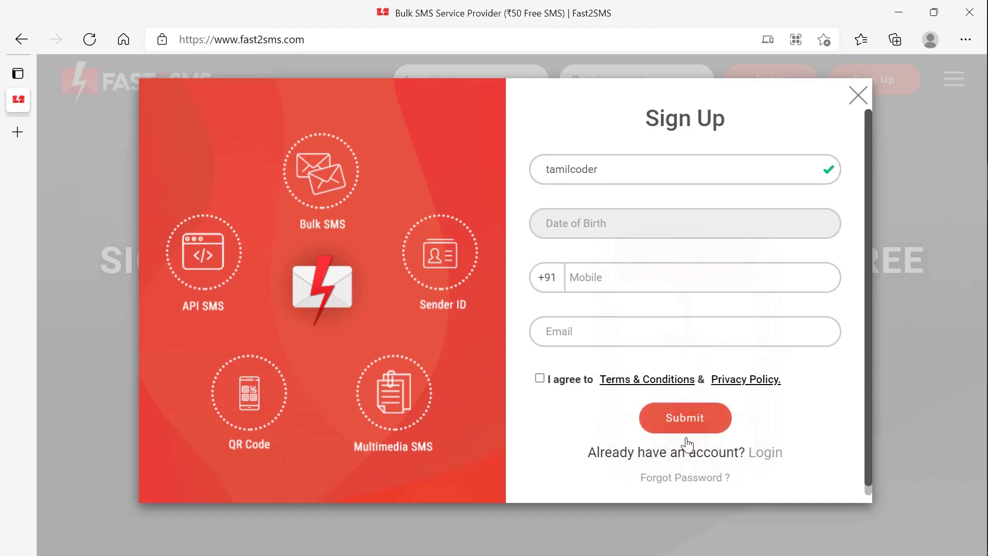
pyautogui.click(644, 230)
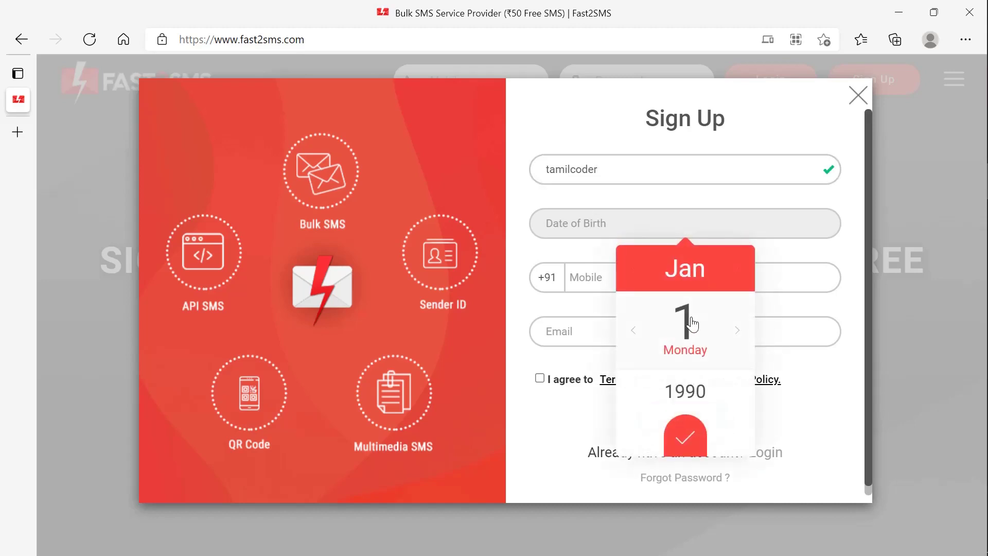
pyautogui.click(735, 333)
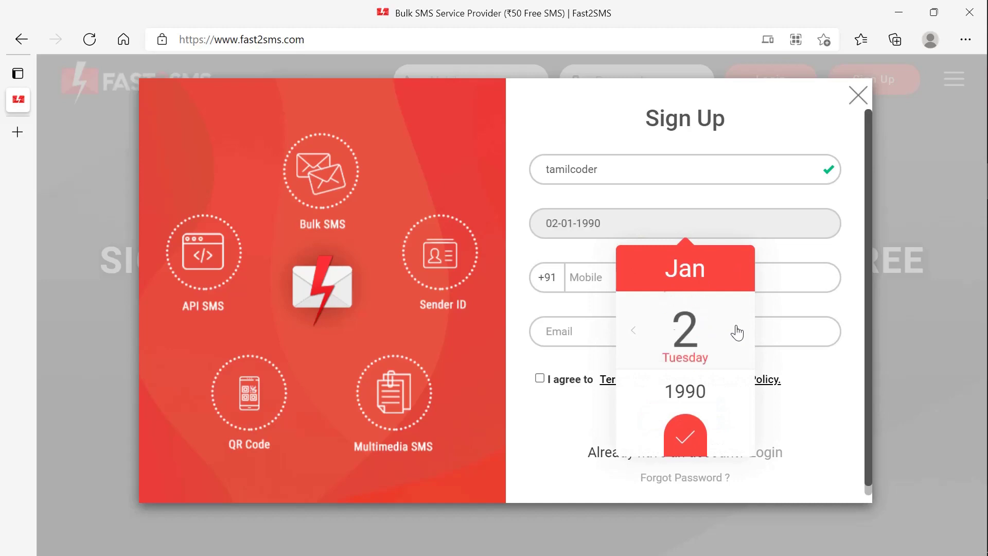
pyautogui.click(595, 281)
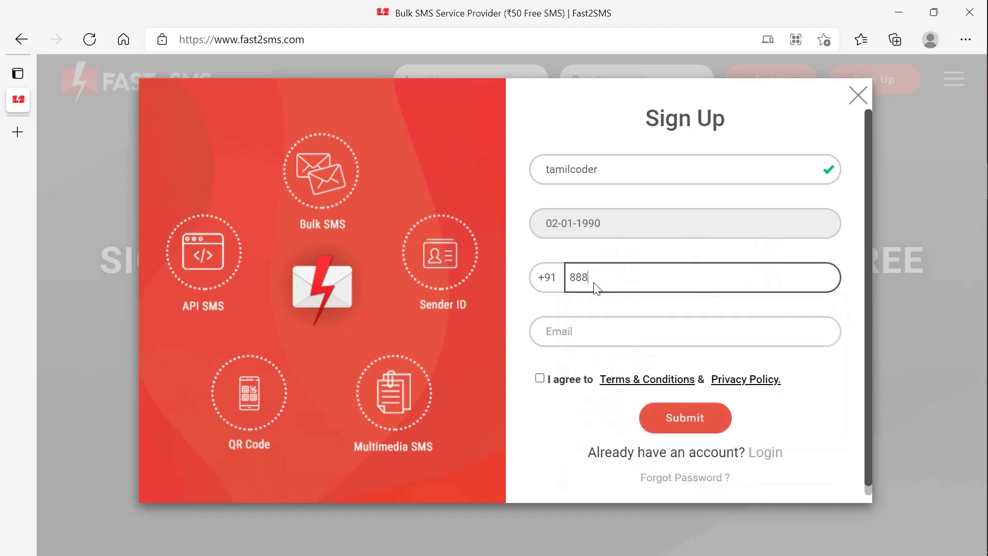
pyautogui.click(577, 330)
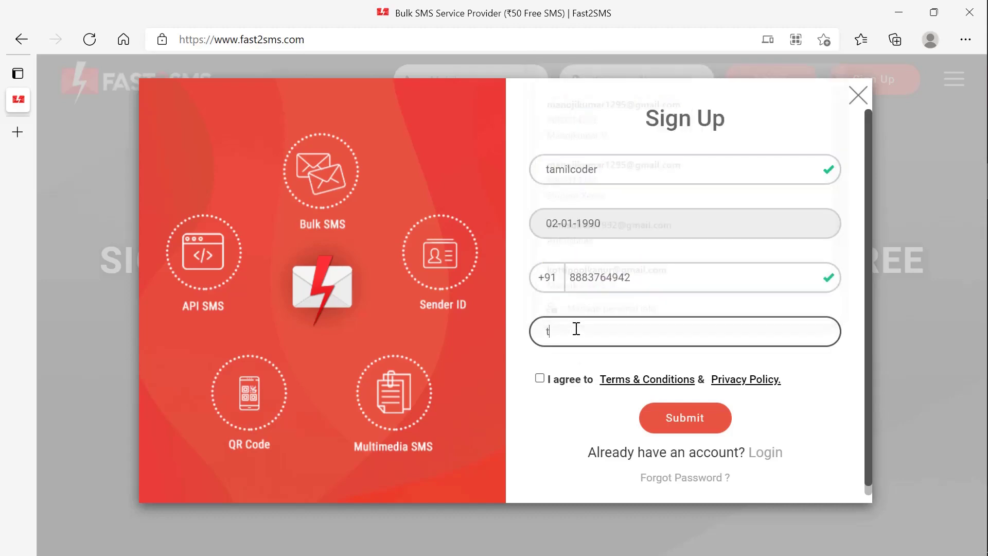
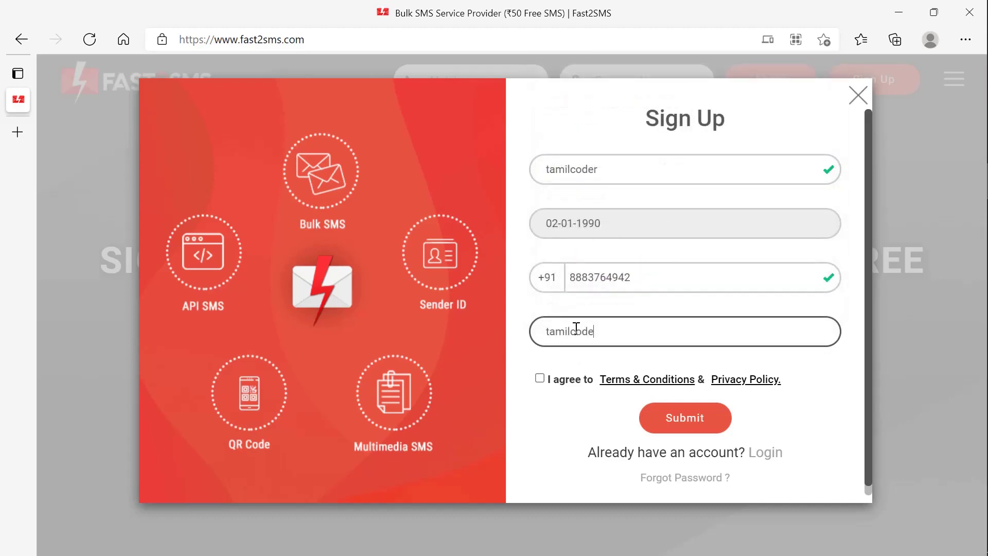
pyautogui.click(539, 381)
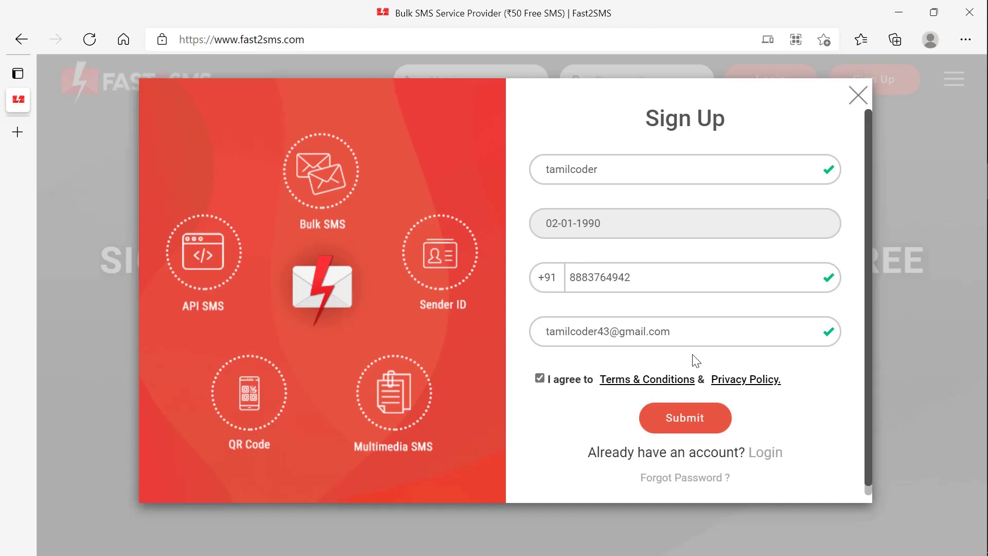
# - Submit the sign-up, then fill the login form with the saved mobile number and password
pyautogui.click(682, 416)
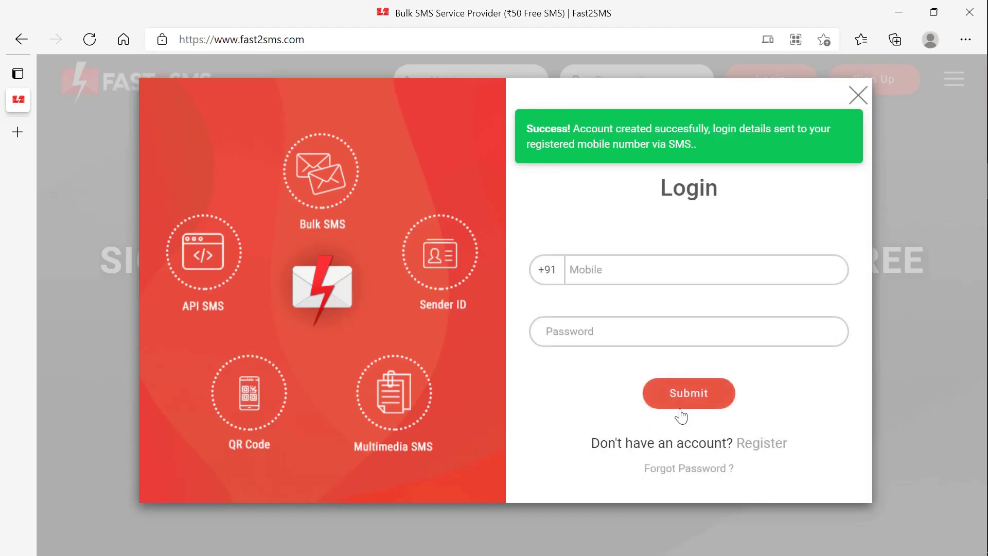
pyautogui.click(602, 276)
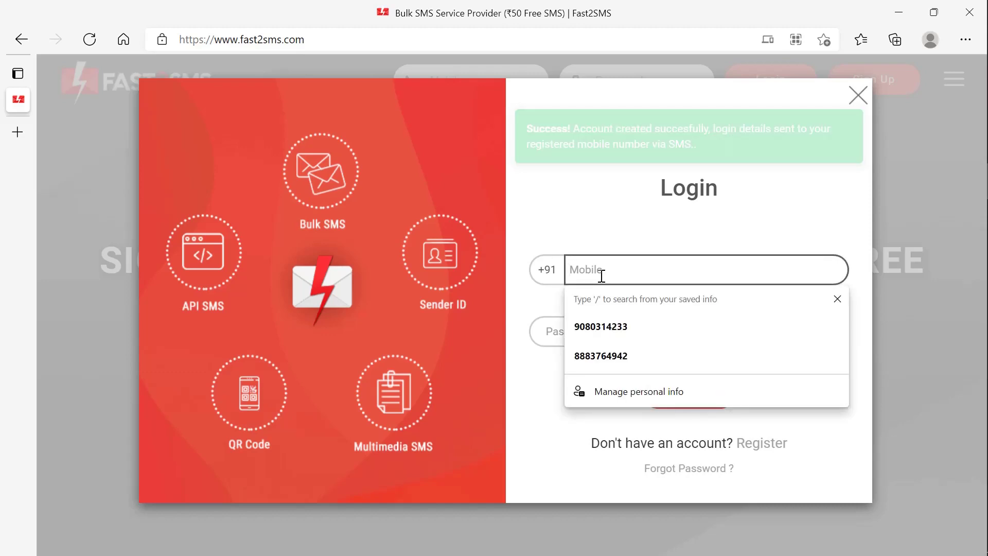
pyautogui.click(606, 262)
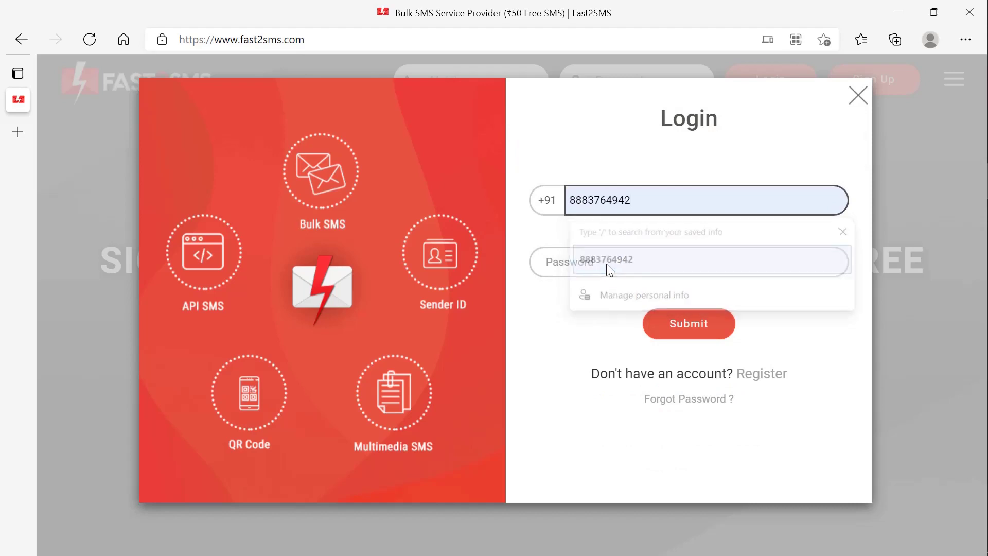
pyautogui.click(578, 265)
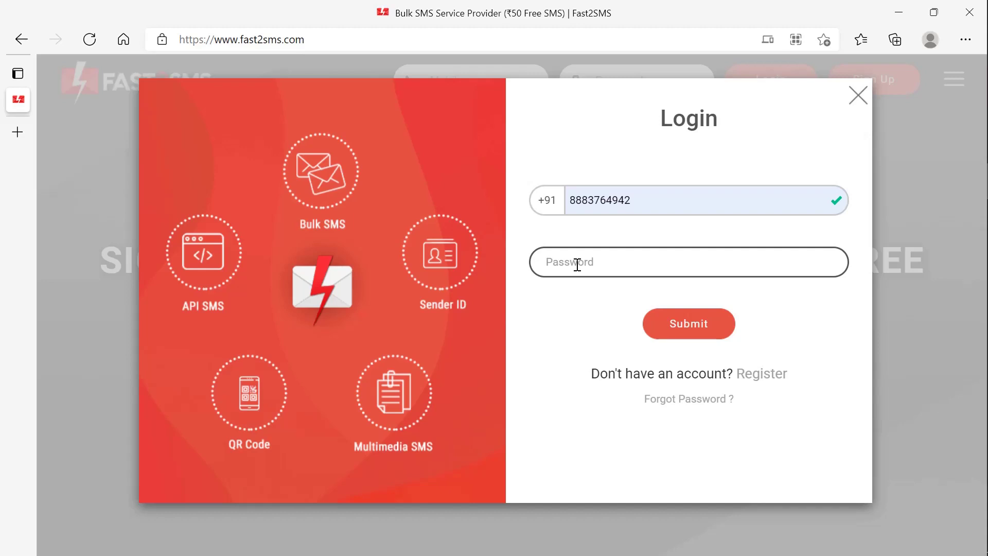
pyautogui.write('••••')
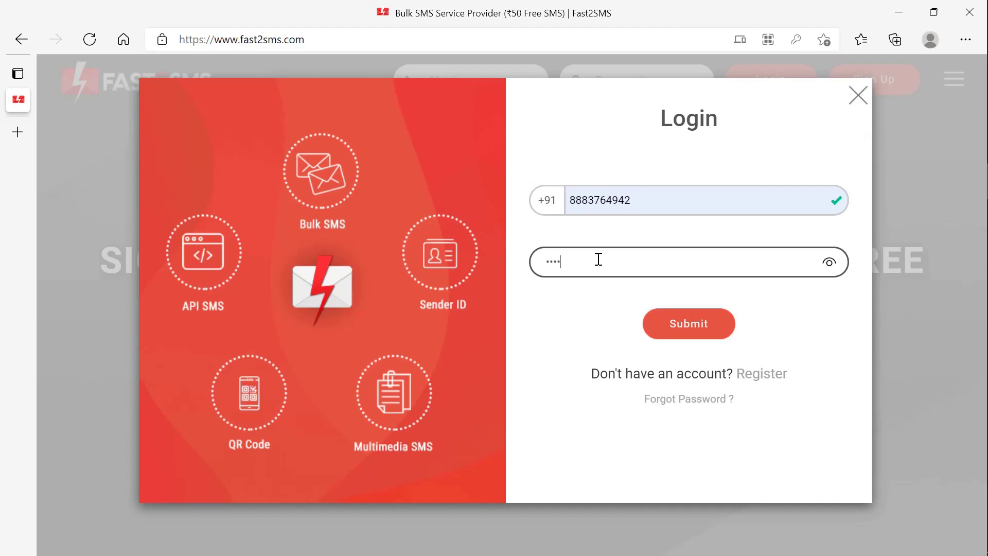
pyautogui.write('••')
# - Log in, send the e-mail verification link, and reload to reach the ₹55.00 Bulk SMS dashboard
pyautogui.click(675, 326)
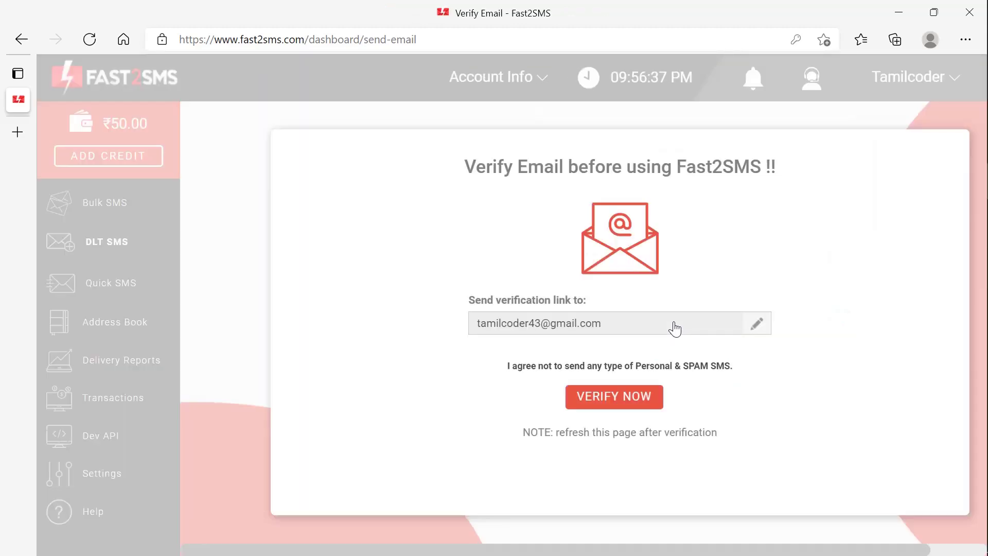
pyautogui.click(629, 401)
pyautogui.click(89, 41)
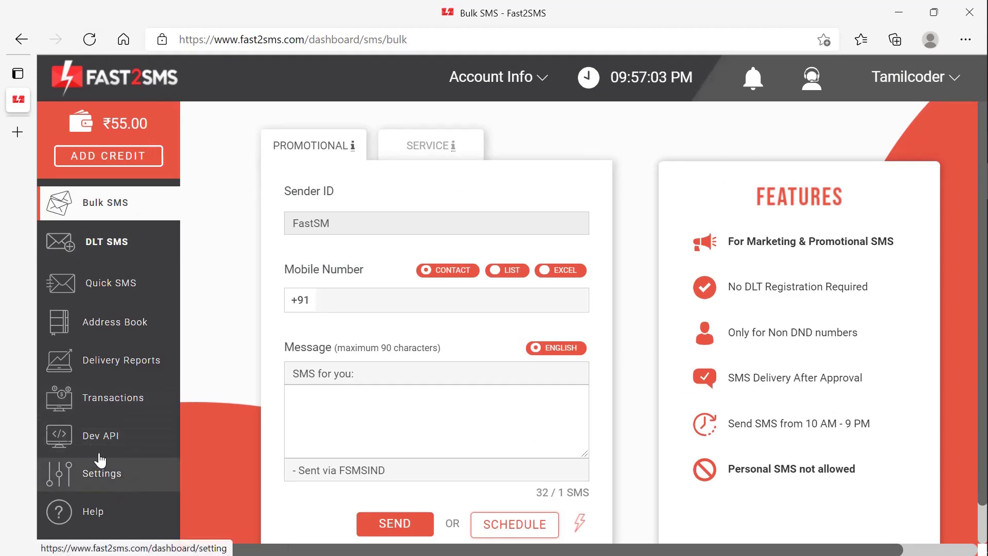
# - Reveal and copy the API authorization key on the Dev API page, then minimize the browser
pyautogui.click(126, 450)
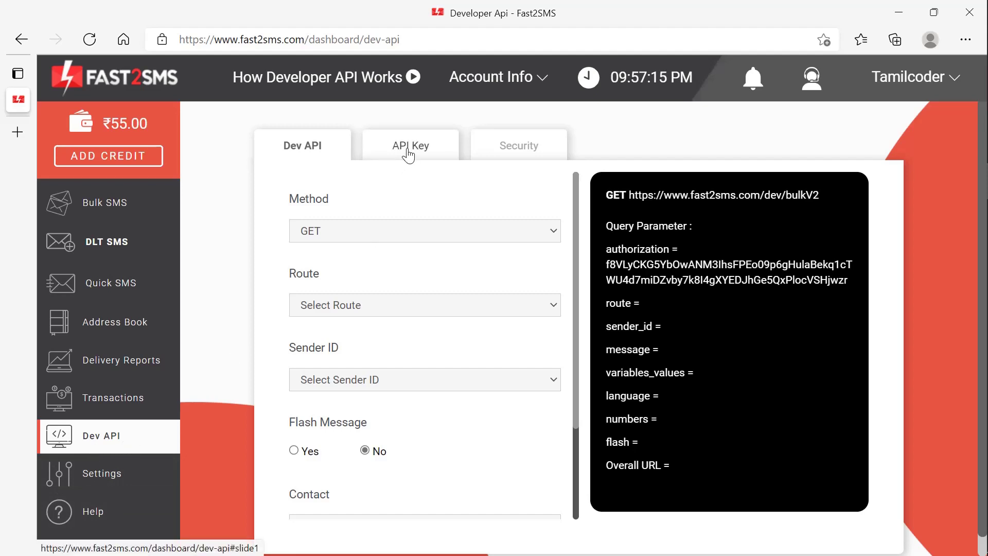
pyautogui.click(409, 155)
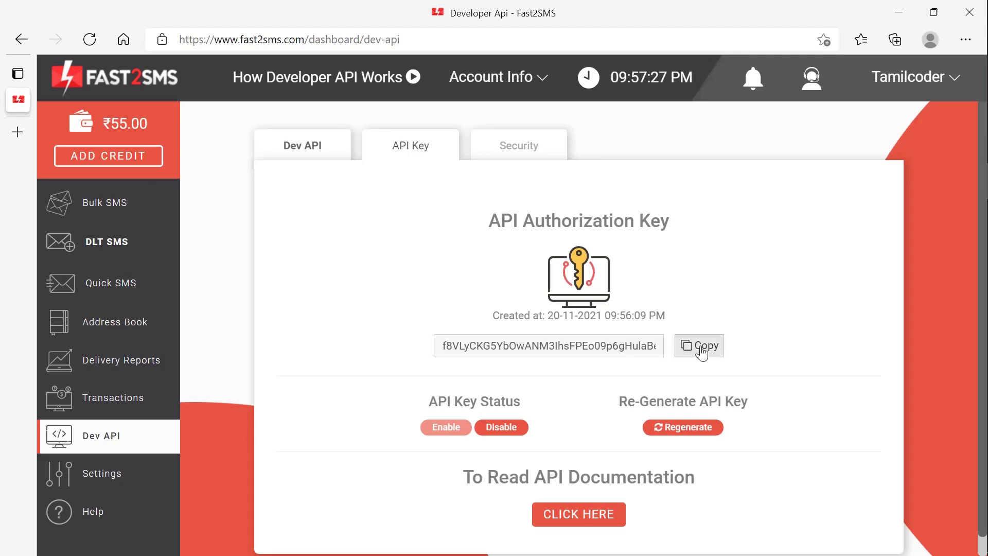
pyautogui.click(702, 354)
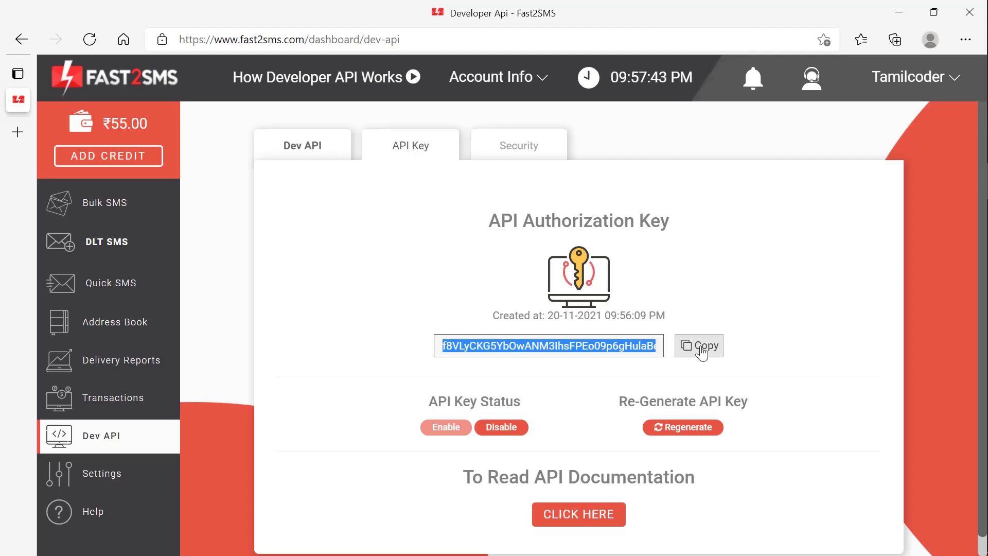
pyautogui.click(701, 347)
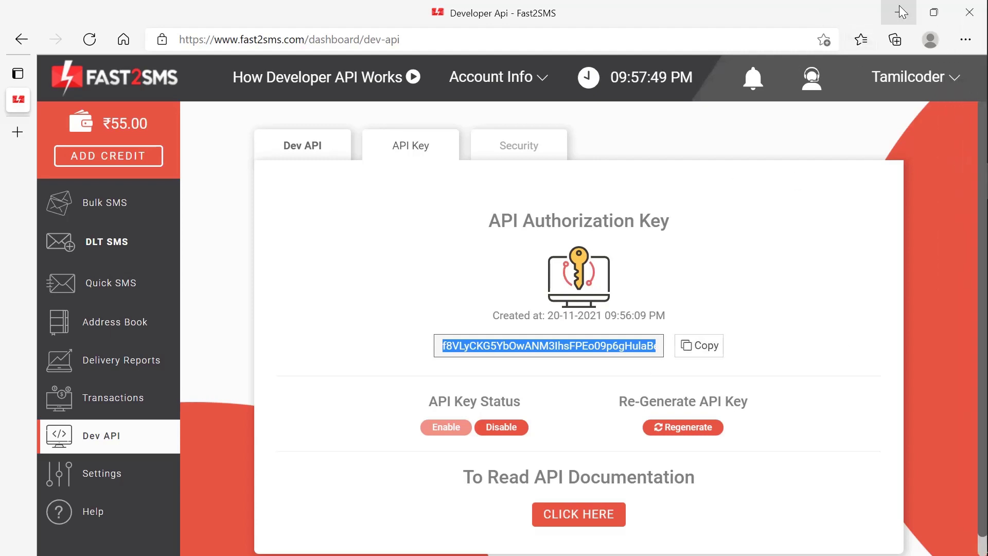
pyautogui.click(902, 12)
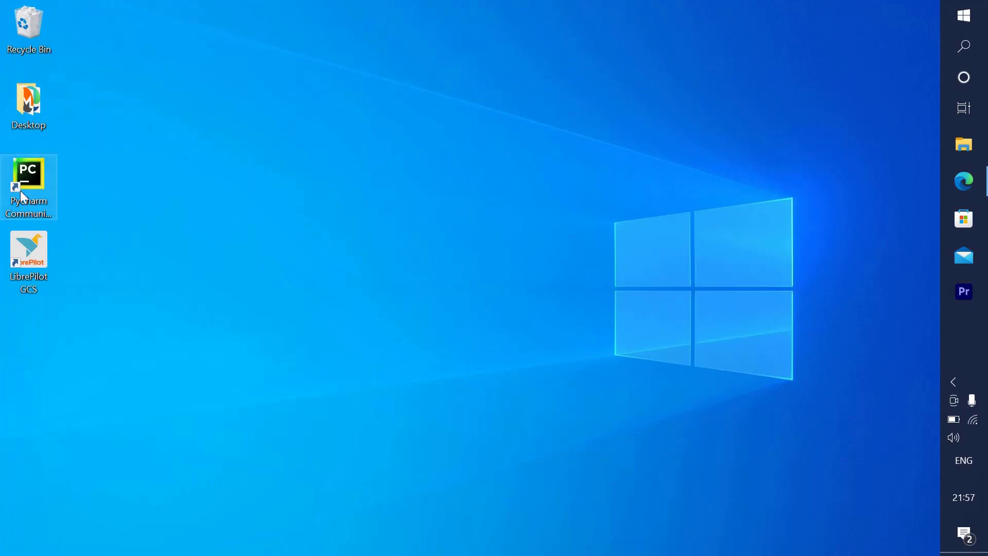
# - Launch PyCharm, review the Bulk_msg.py code and its requests import, and open a PowerShell terminal
pyautogui.click(19, 190)
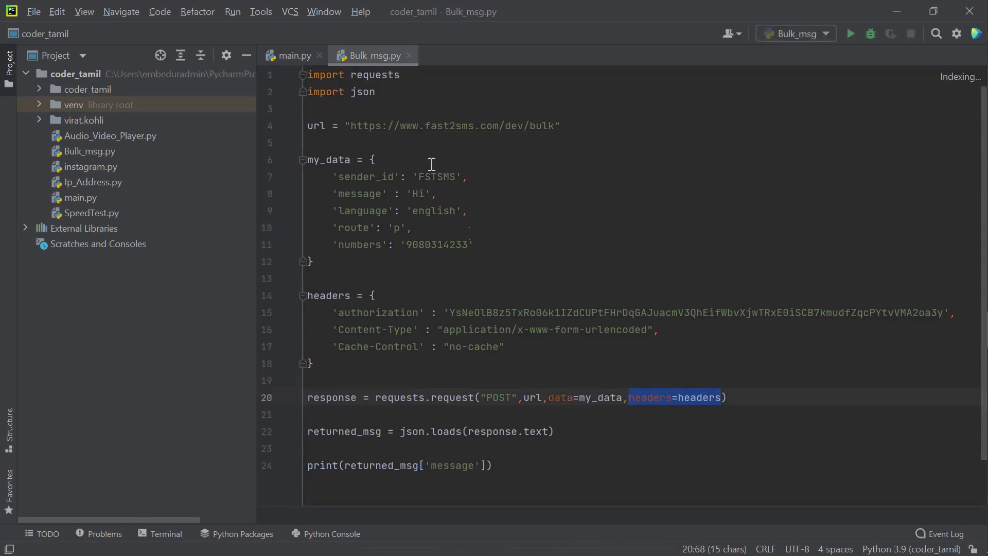
pyautogui.moveTo(310, 74); pyautogui.dragTo(411, 89)
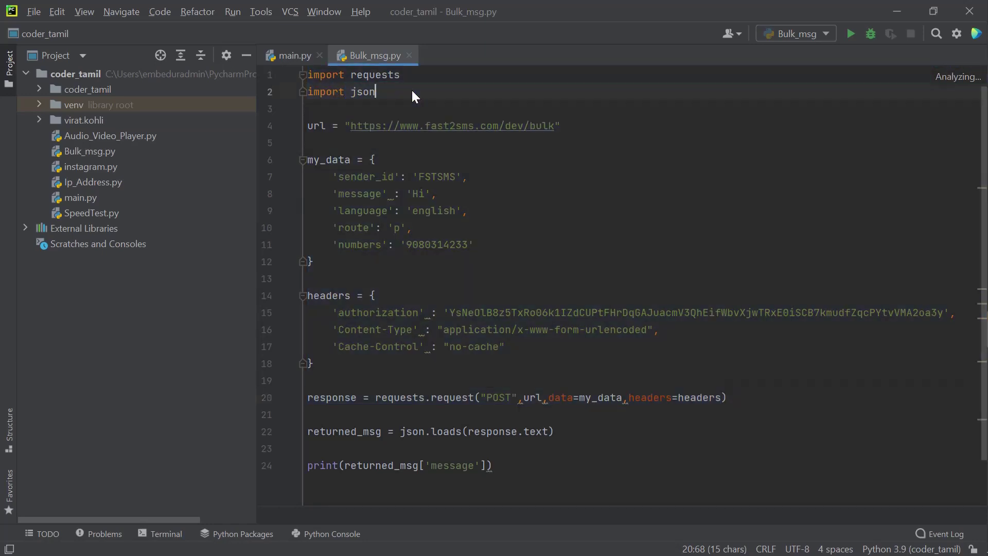
pyautogui.doubleClick(360, 76)
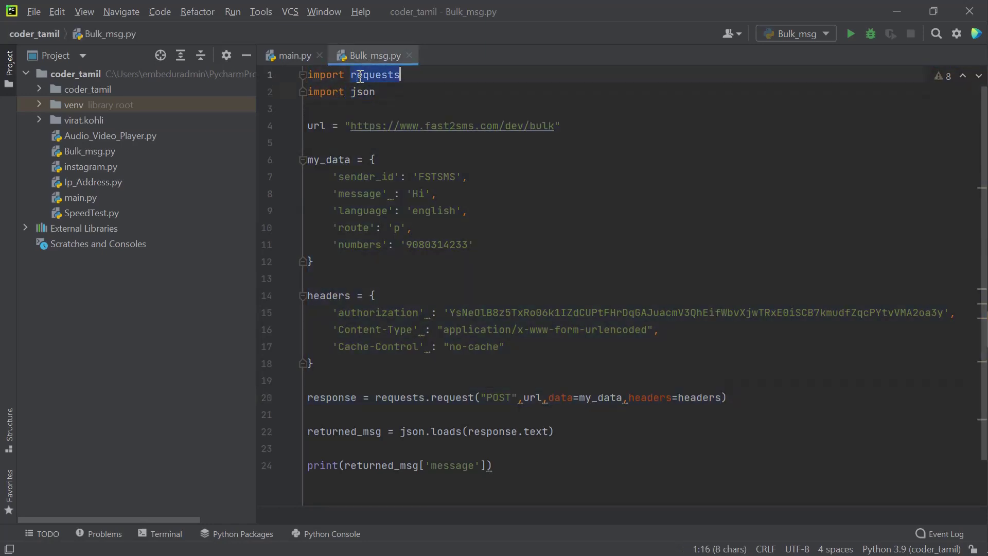
pyautogui.click(154, 533)
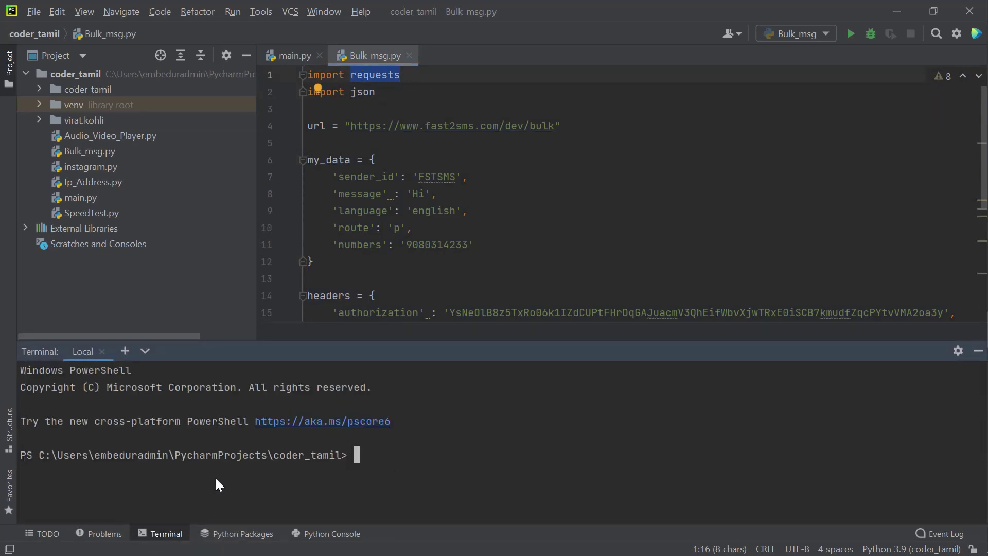
# - Run pip install requests in the terminal to confirm requests is installed
pyautogui.press('Return')
pyautogui.press('Return')
pyautogui.write('pip ')
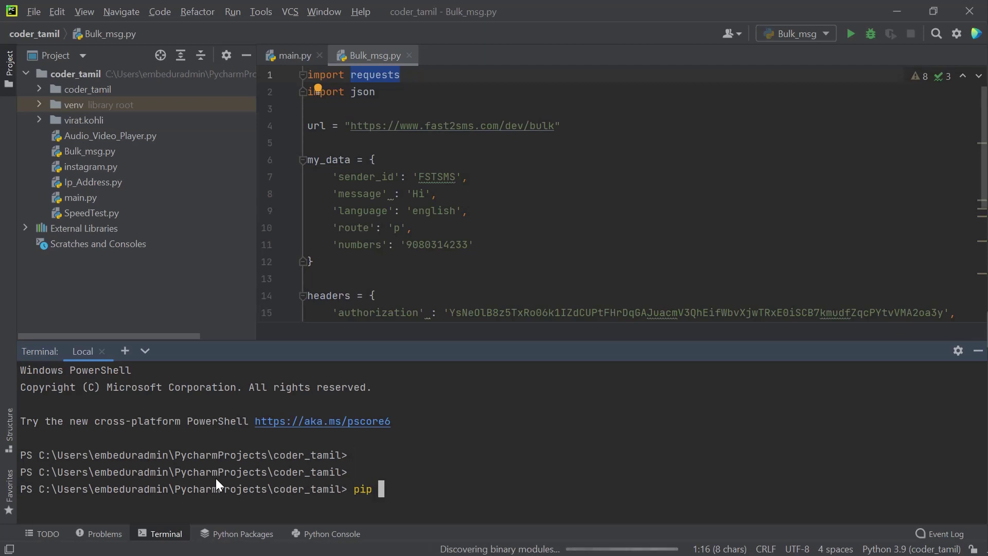
pyautogui.write('install ')
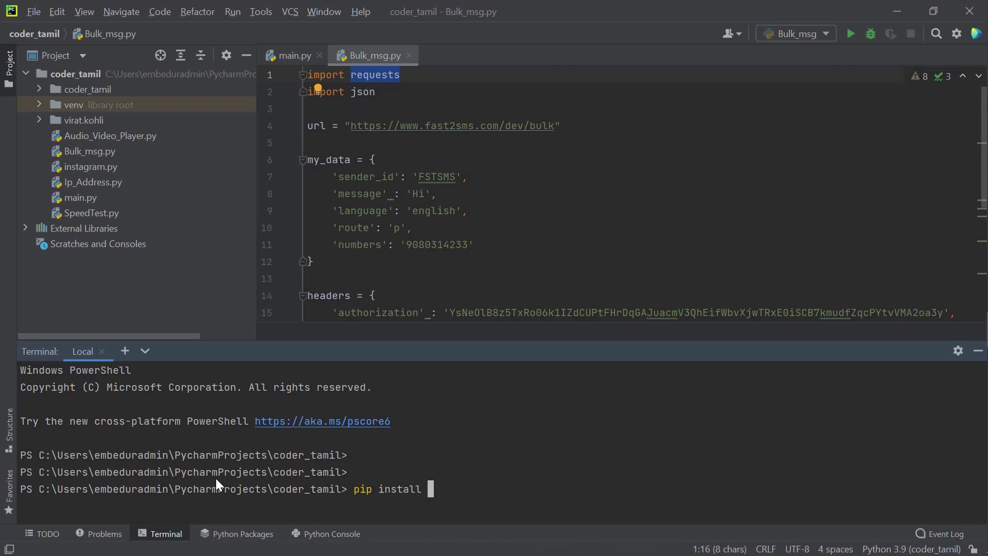
pyautogui.write('requests')
pyautogui.press('Return')
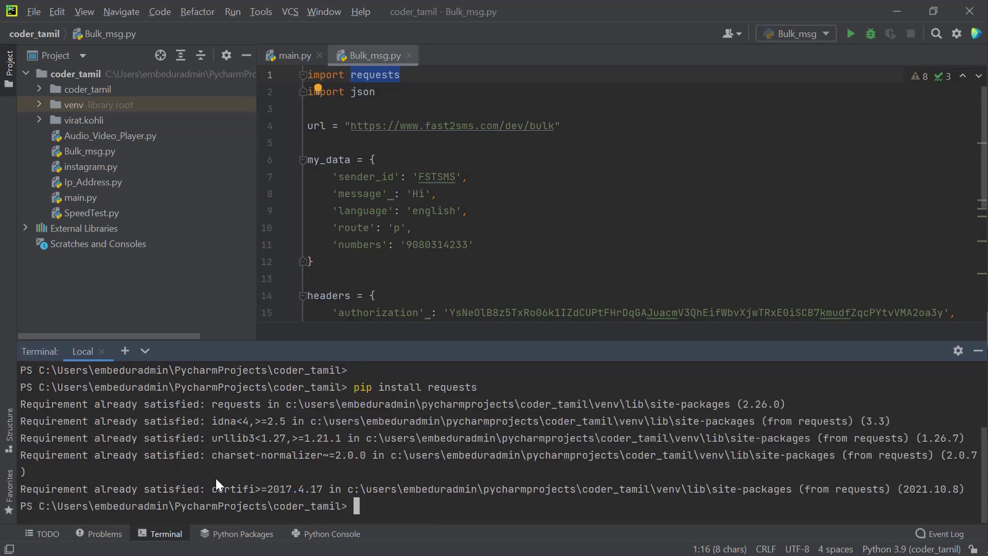
# - Try pip install jsonlib, which fails needing Visual C++ 14.0, then return to the Fast2SMS page
pyautogui.write('pip install jsonlib')
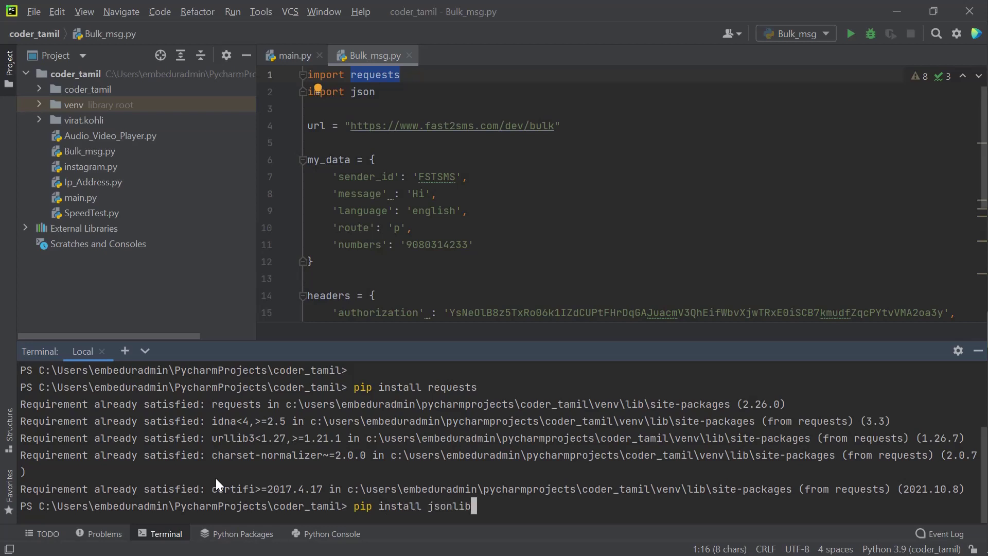
pyautogui.press('Return')
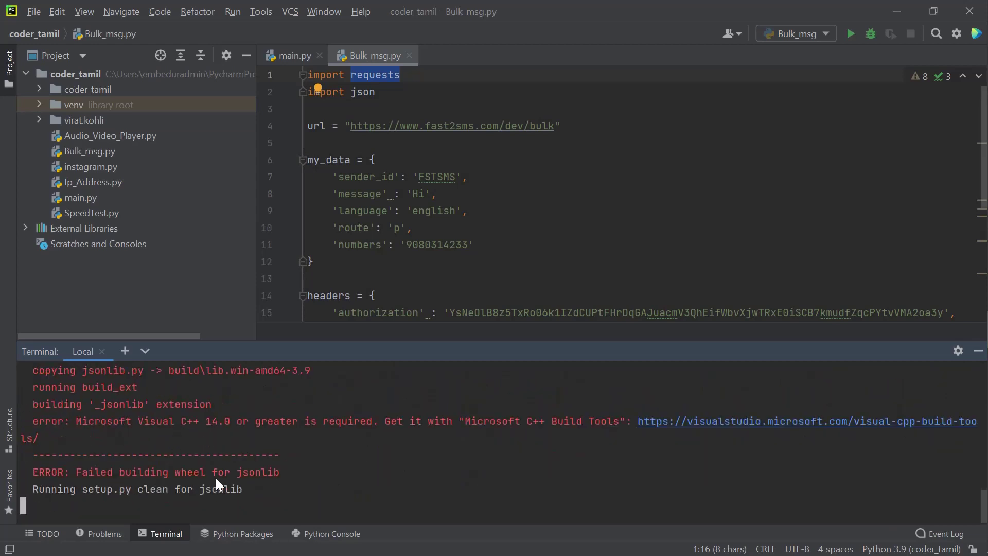
pyautogui.write('p')
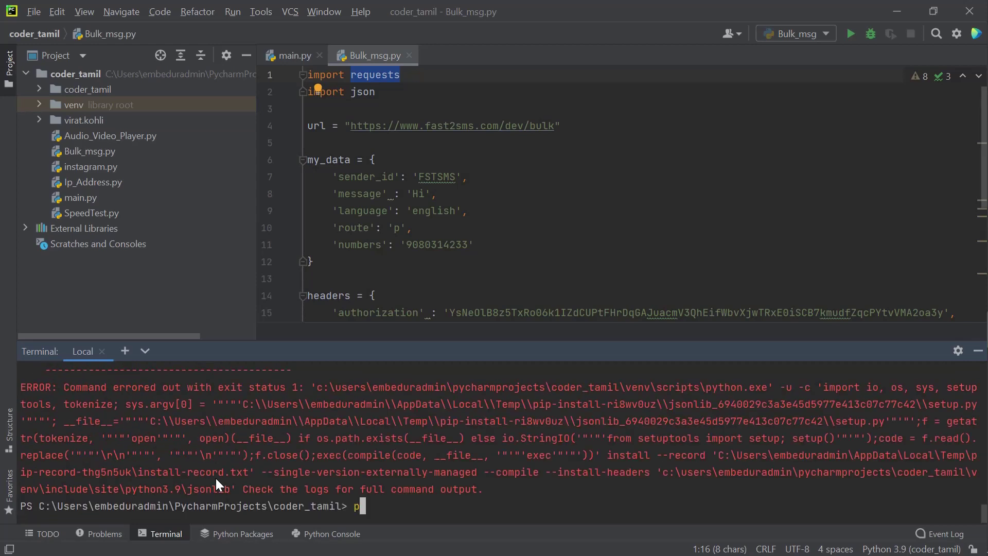
pyautogui.press('BackSpace')
pyautogui.moveTo(349, 126); pyautogui.dragTo(555, 128)
pyautogui.hotkey('alt', 'Tab')
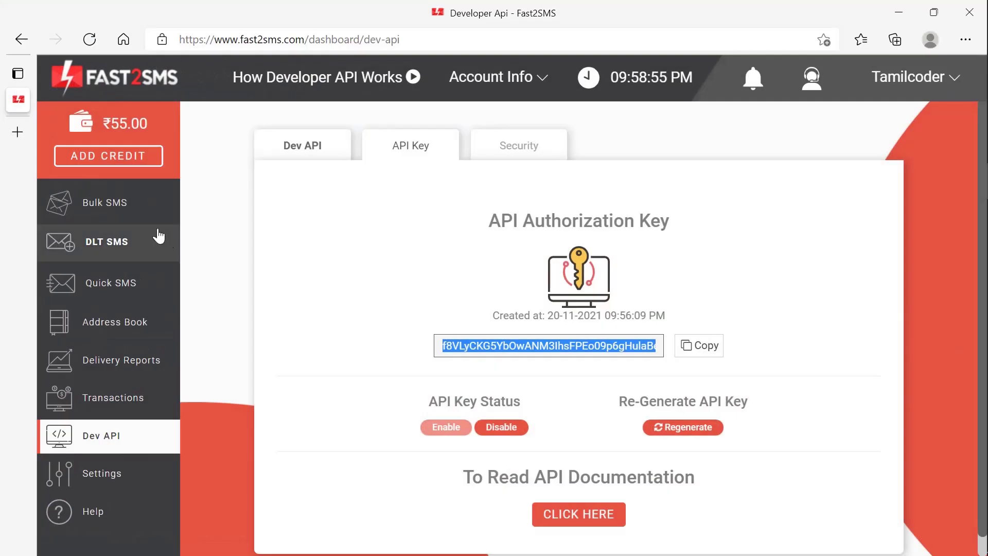
# - View the Bulk SMS sending form and its page address, then return to Bulk_msg.py in PyCharm
pyautogui.click(123, 210)
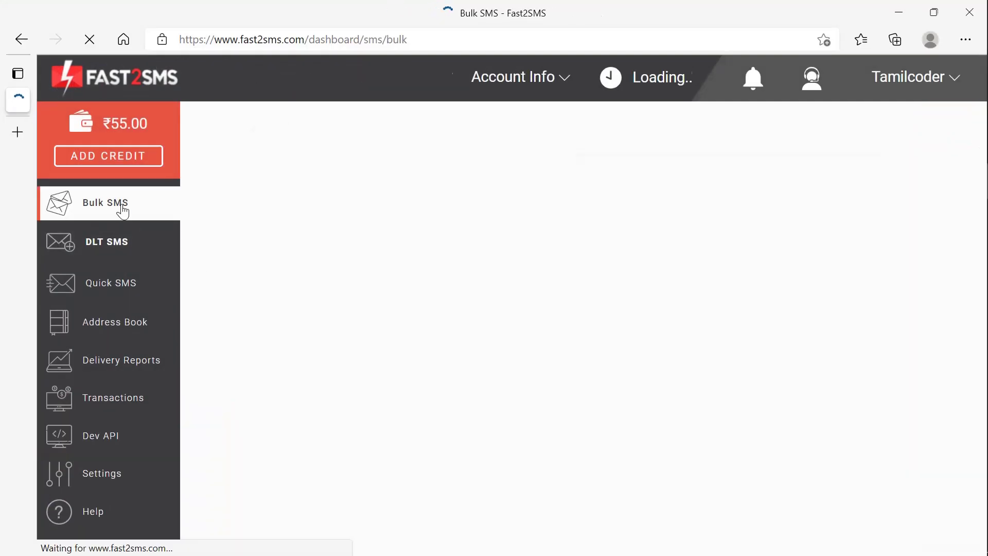
pyautogui.moveTo(422, 39); pyautogui.dragTo(179, 35)
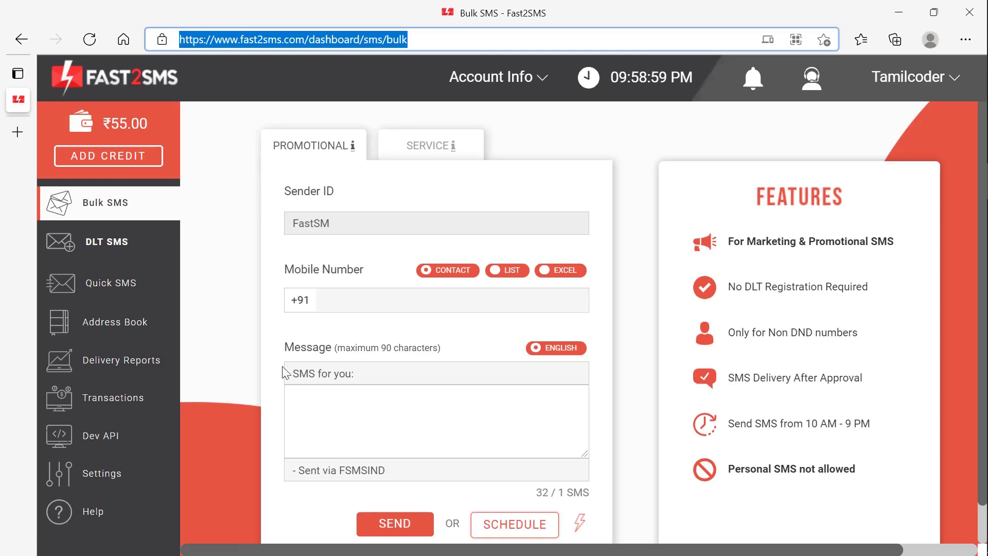
pyautogui.hotkey('alt', 'Tab')
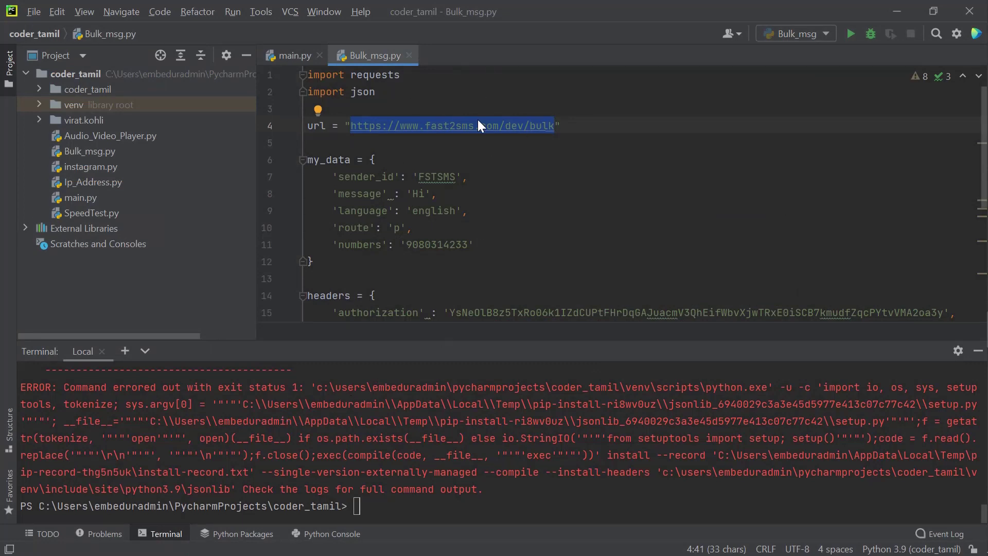
pyautogui.moveTo(308, 160); pyautogui.dragTo(358, 265)
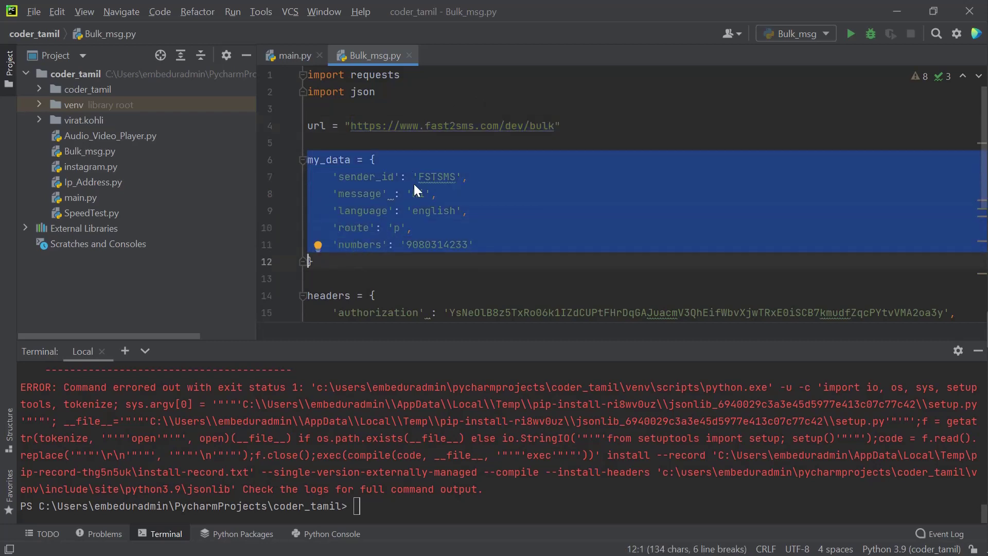
pyautogui.moveTo(351, 126); pyautogui.dragTo(560, 126)
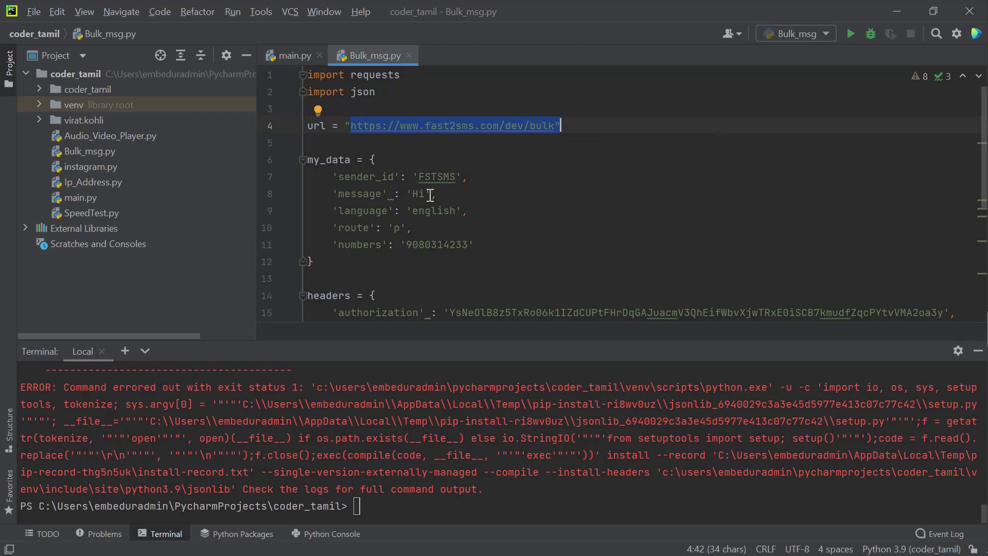
pyautogui.click(344, 176)
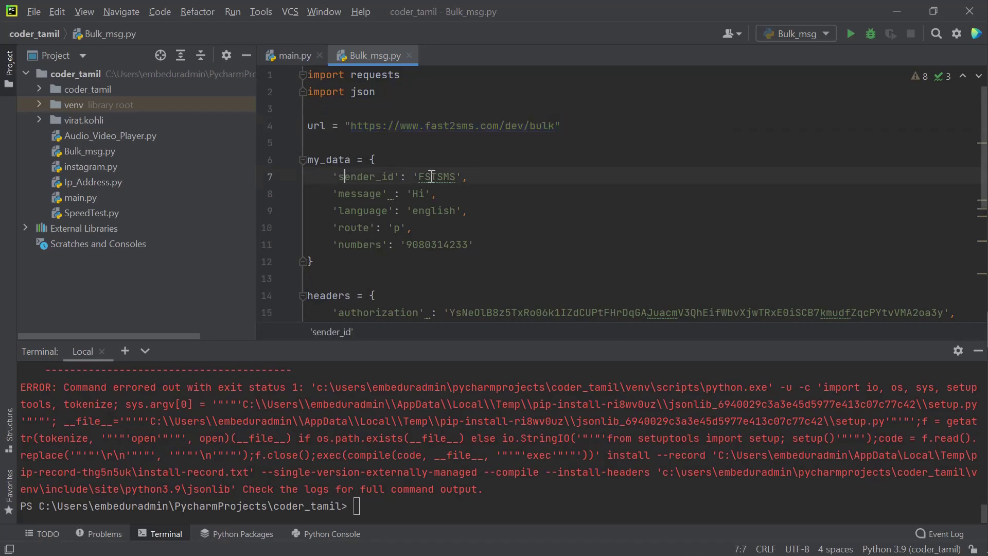